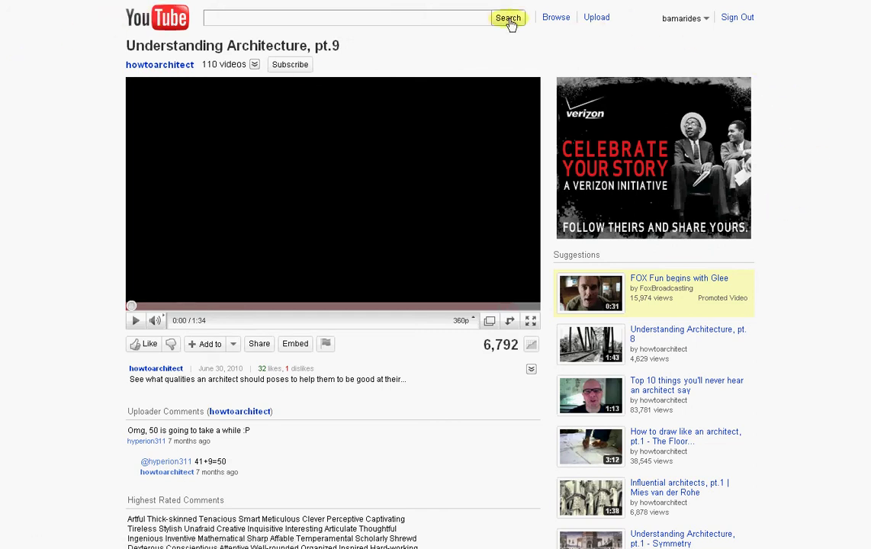
Go to My Videos from the account menu to list the 263 uploaded videos
click(697, 22)
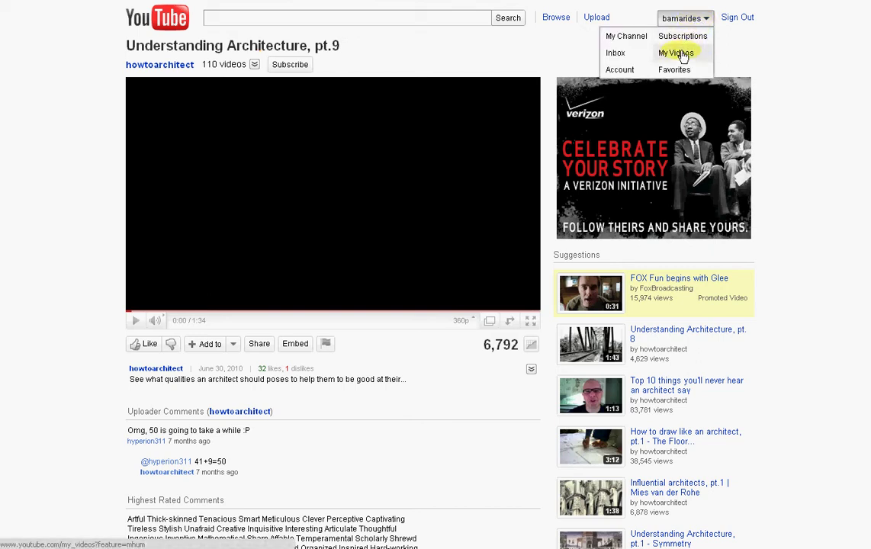
click(679, 54)
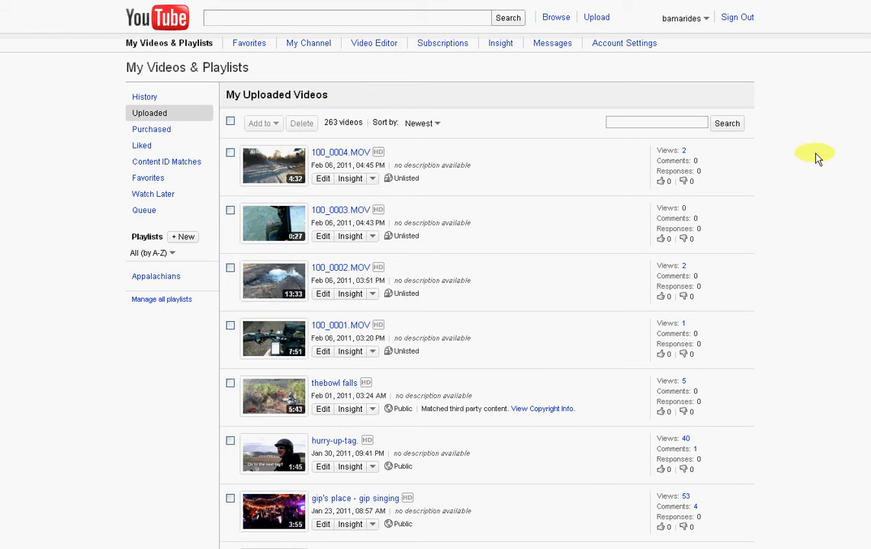
Visit the Video File Upload page and cancel the file chooser without uploading anything
click(597, 18)
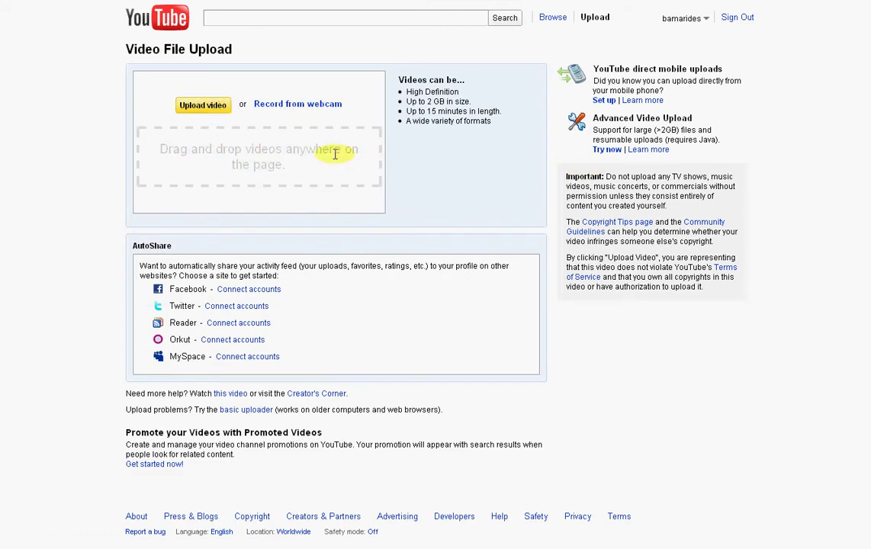
click(213, 110)
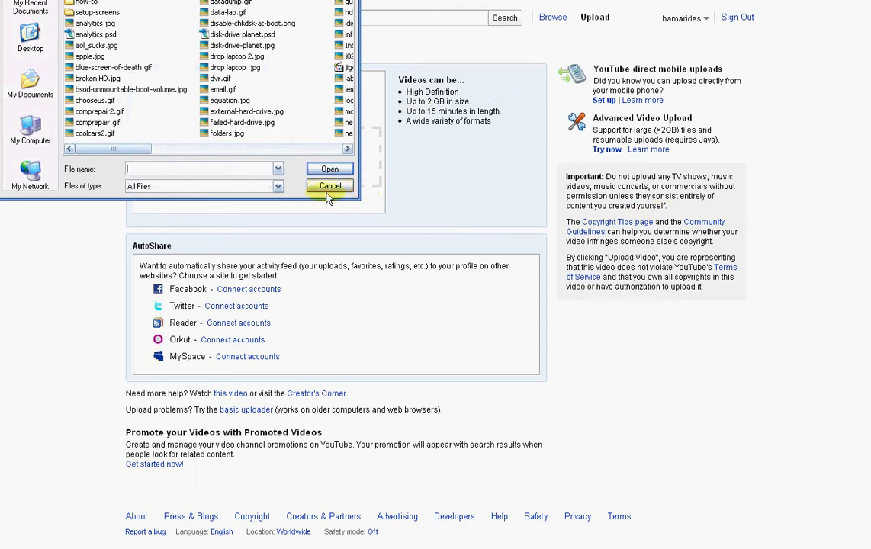
click(330, 186)
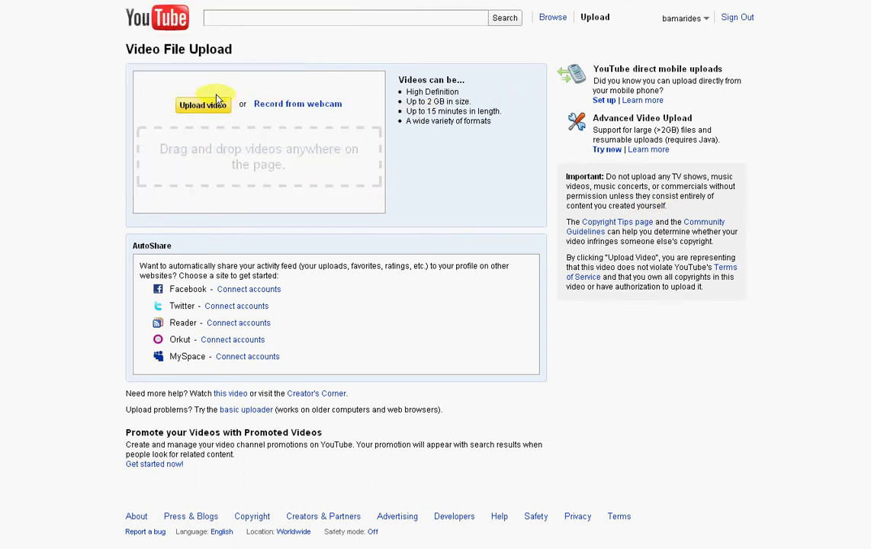
click(706, 19)
Return to the My Uploaded Videos list, topped by the 4:32 clip 100_0004.MOV
click(692, 52)
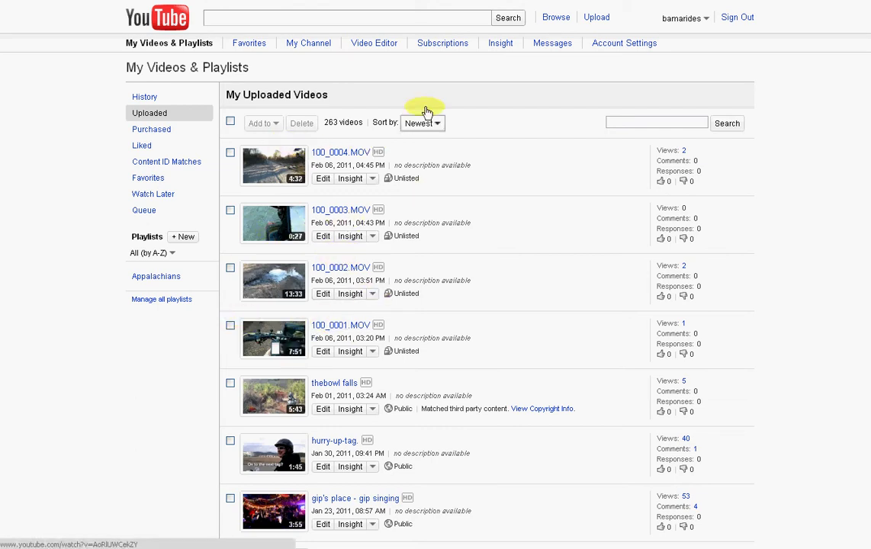
In Video Editor, swap the 4:32 timeline clip for the 7:51 clip 100_0001.MOV
click(373, 44)
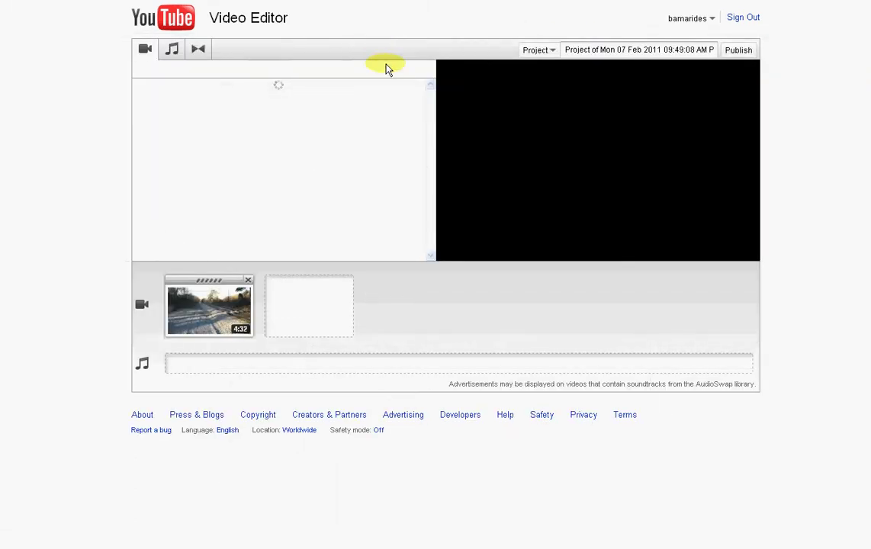
mouse_move(276, 118)
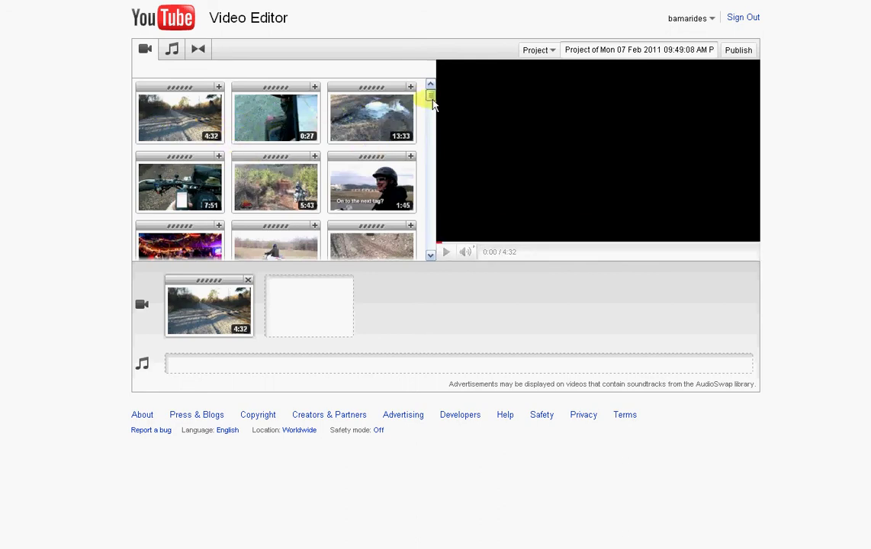
scroll(430, 102, down, 1)
mouse_move(430, 101)
mouse_down()
mouse_move(415, 237)
mouse_move(423, 245)
mouse_move(437, 189)
mouse_move(433, 101)
mouse_up()
click(250, 283)
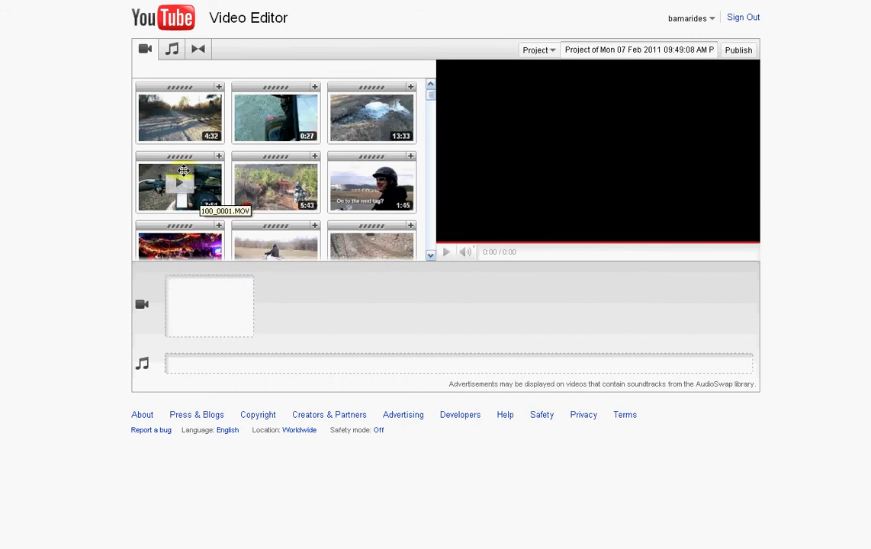
drag(171, 182, 185, 299)
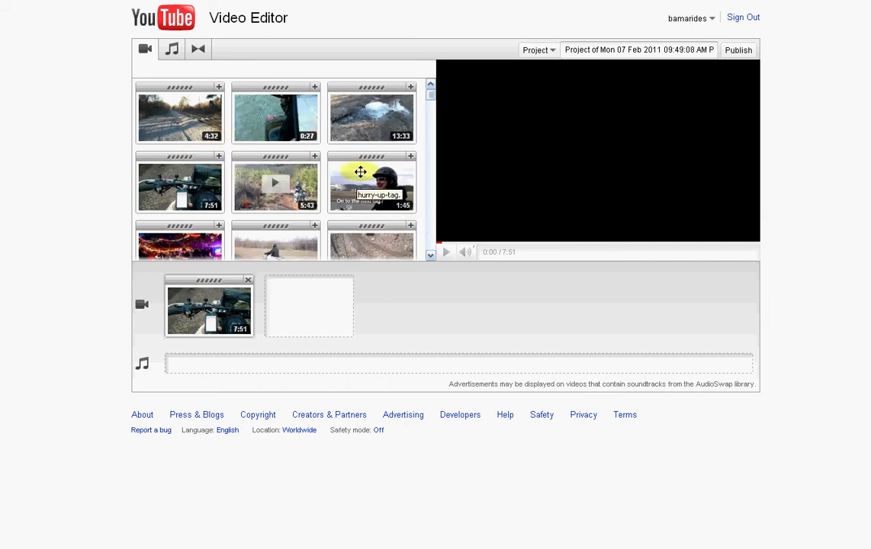
mouse_move(206, 321)
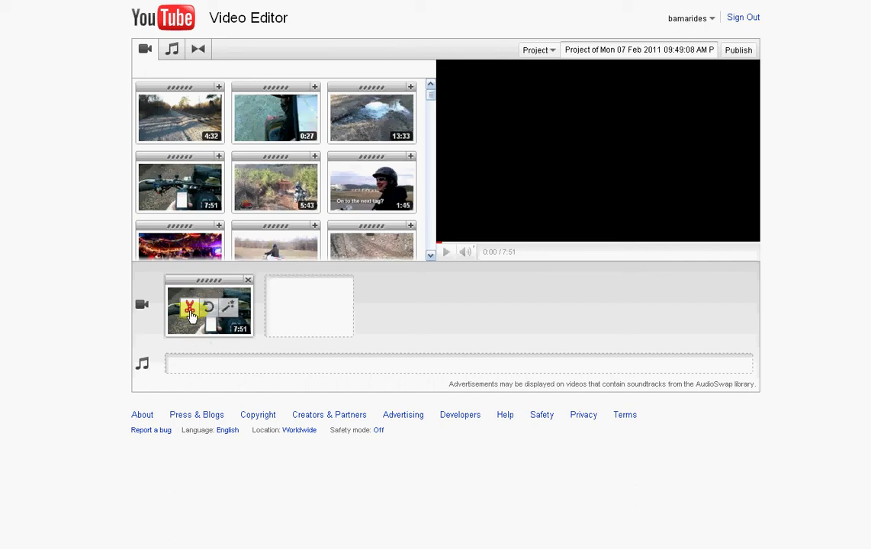
Try trimming the 100_0001.MOV clip's end to 0:46.93, then restore it to 7:51
click(190, 312)
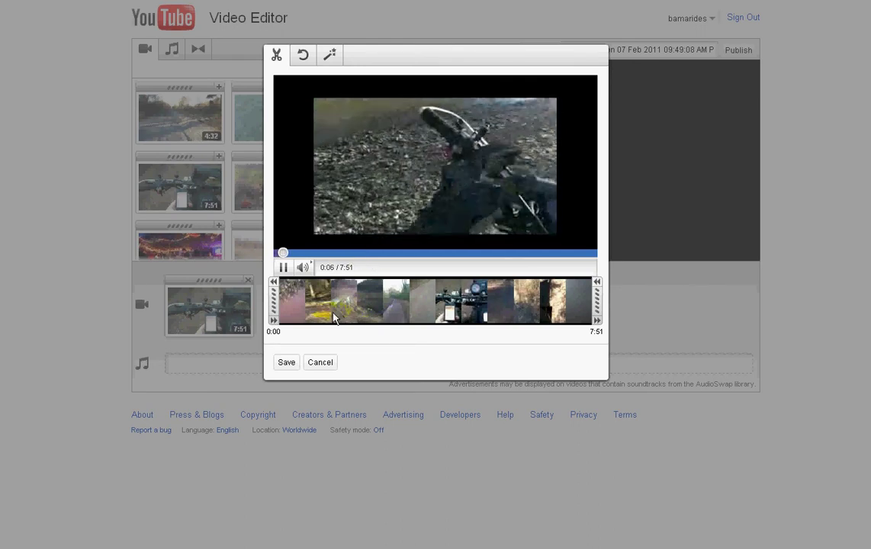
click(600, 336)
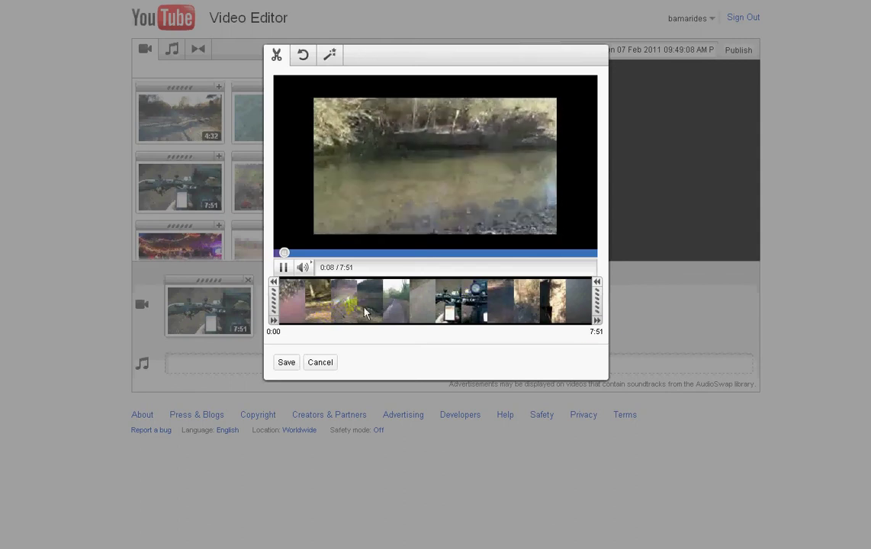
click(276, 298)
click(606, 326)
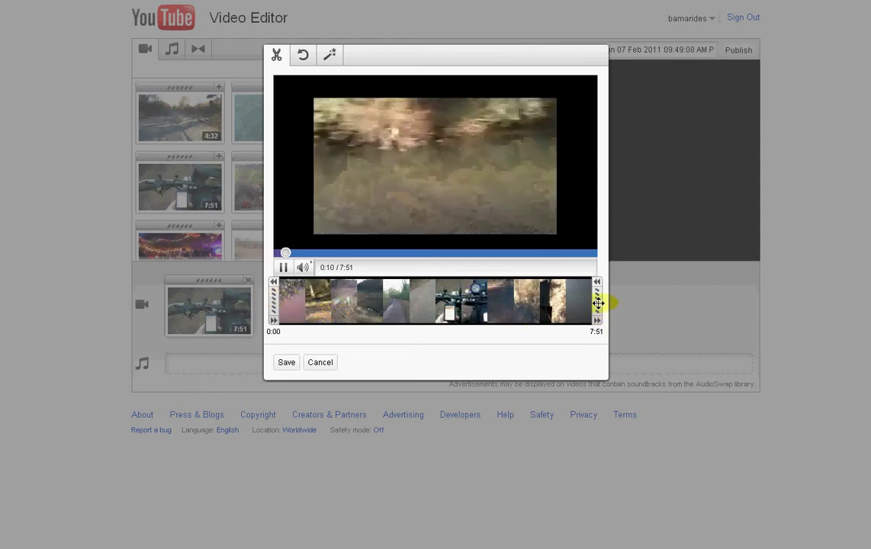
drag(598, 301, 312, 300)
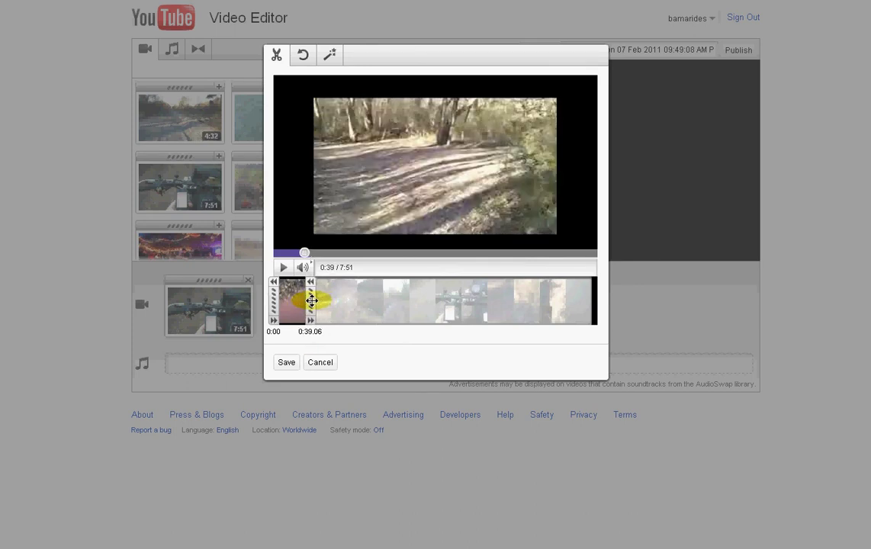
click(287, 364)
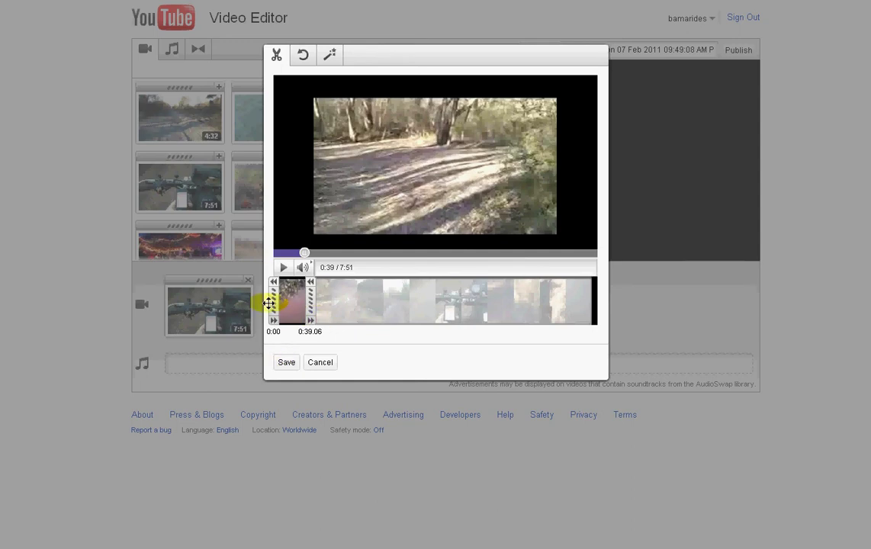
drag(308, 297, 597, 299)
Save a trim ending the clip at 1:00.6 and pause the preview at 0:06
mouse_move(272, 299)
mouse_down()
mouse_move(350, 296)
mouse_move(263, 305)
mouse_up()
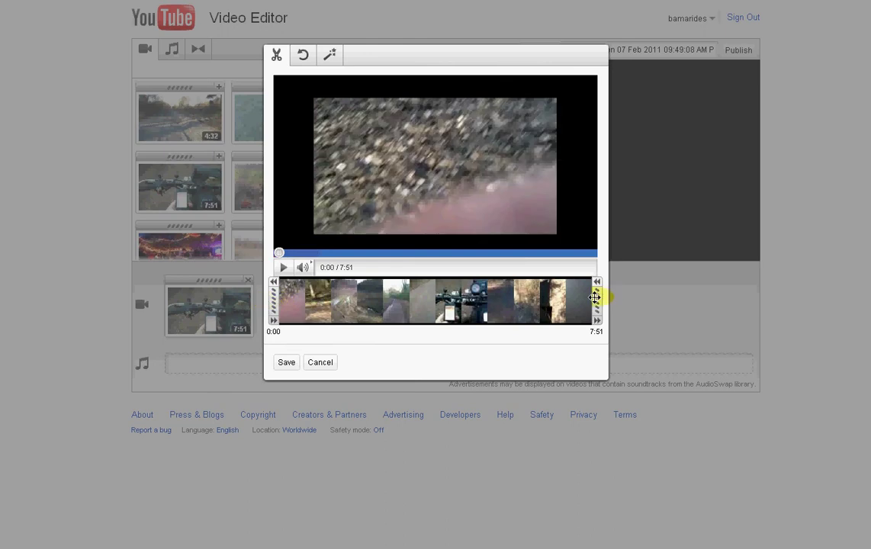
drag(597, 296, 325, 300)
click(288, 363)
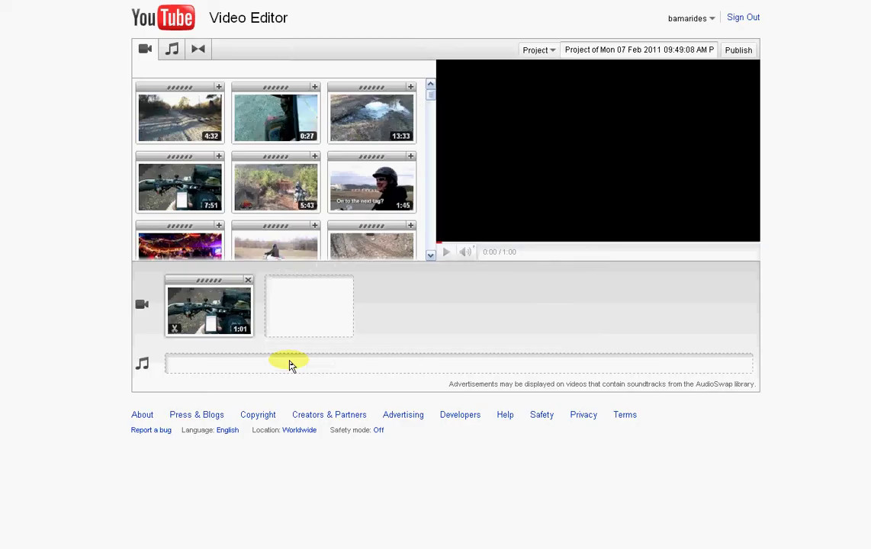
mouse_move(236, 326)
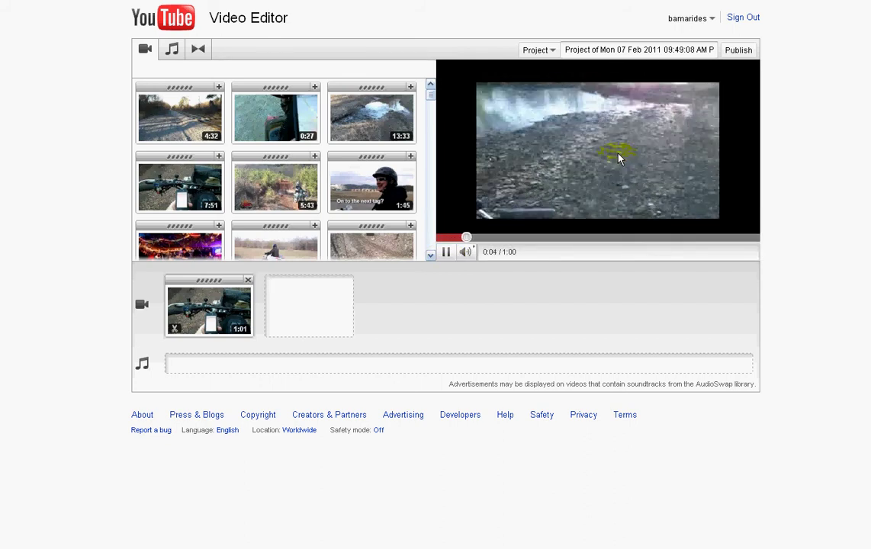
click(446, 252)
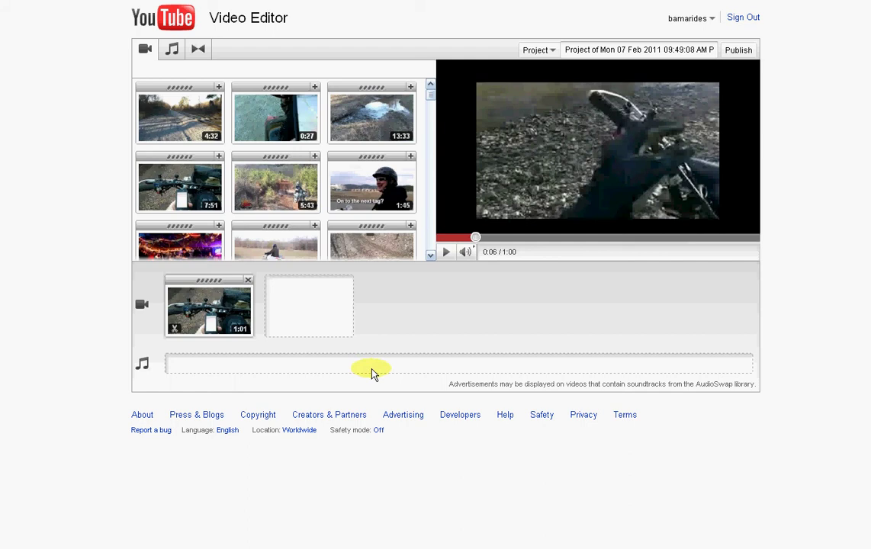
Trim the timeline clip to run from 0:25.4 to 0:46.93, about 21 seconds
click(189, 319)
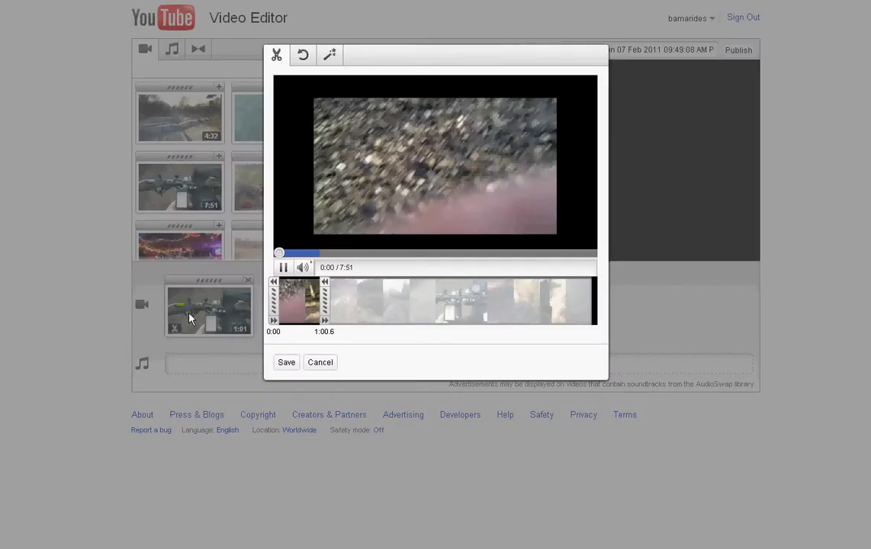
drag(271, 295, 289, 293)
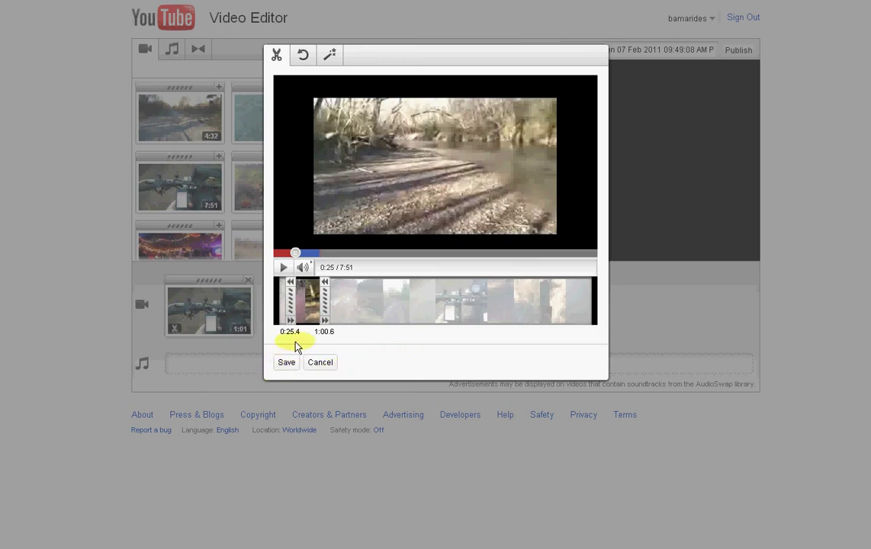
drag(325, 305, 314, 308)
drag(315, 307, 314, 307)
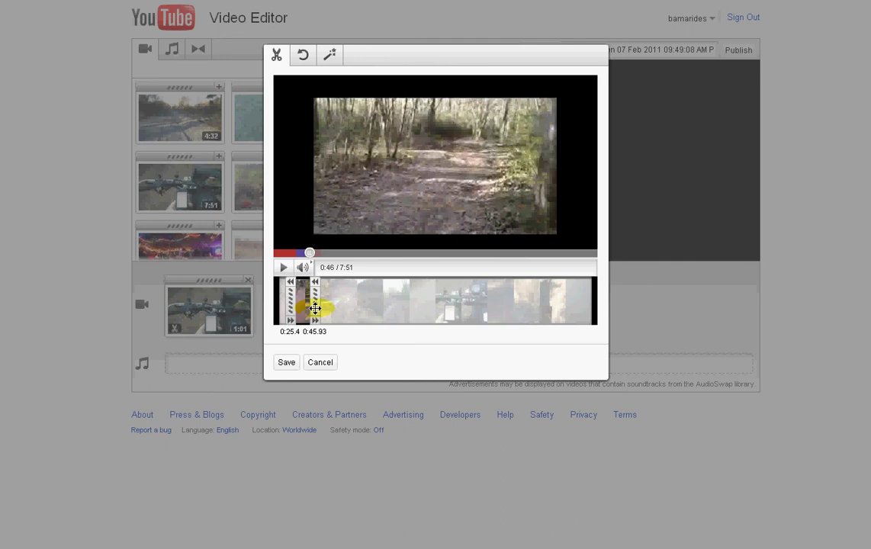
click(286, 364)
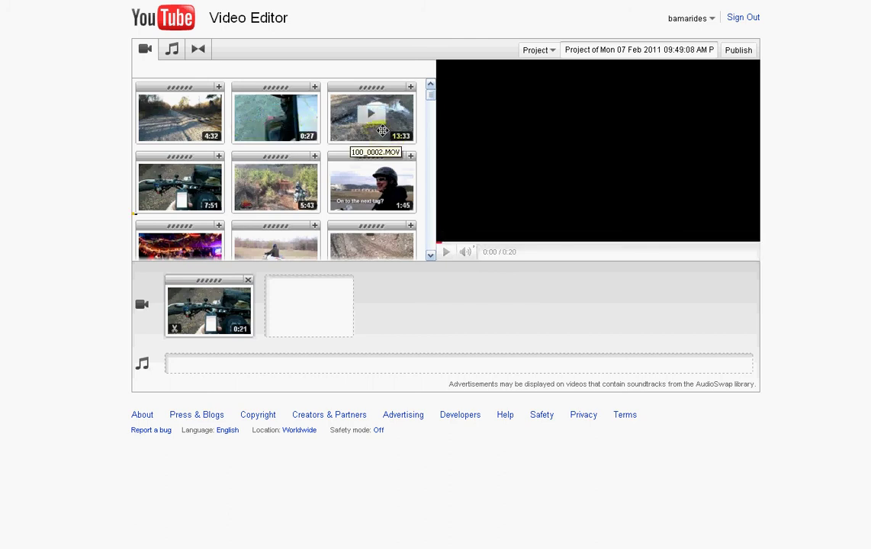
Append the 13:33 clip and trim it to 10:29.13–11:18.06, a 49-second section
drag(383, 131, 321, 328)
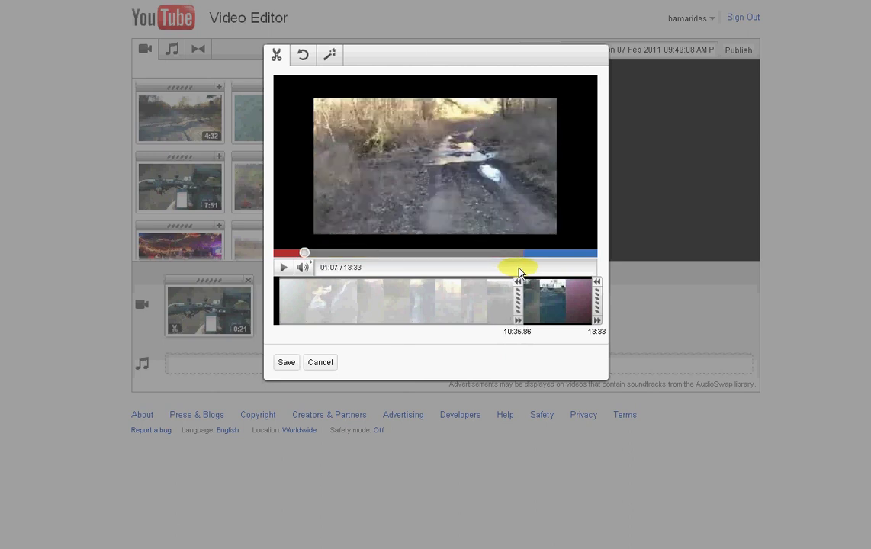
drag(597, 295, 514, 304)
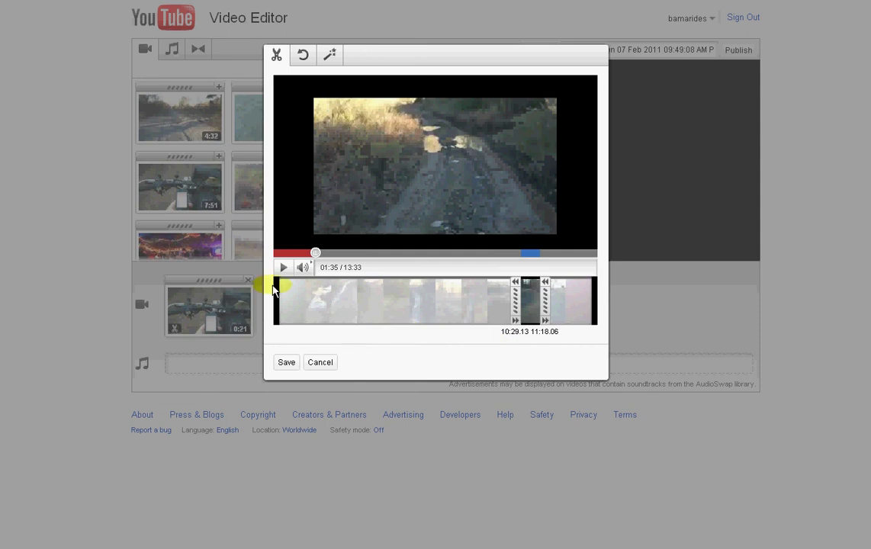
click(285, 271)
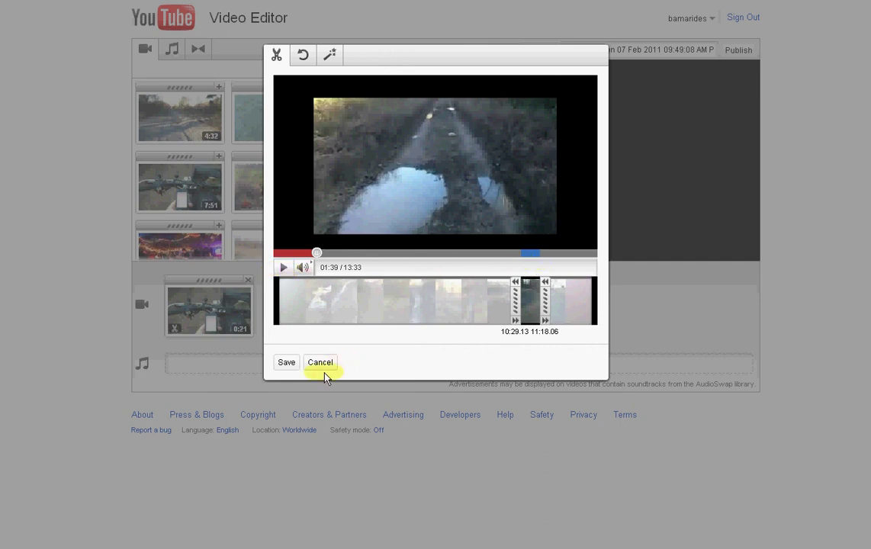
click(286, 363)
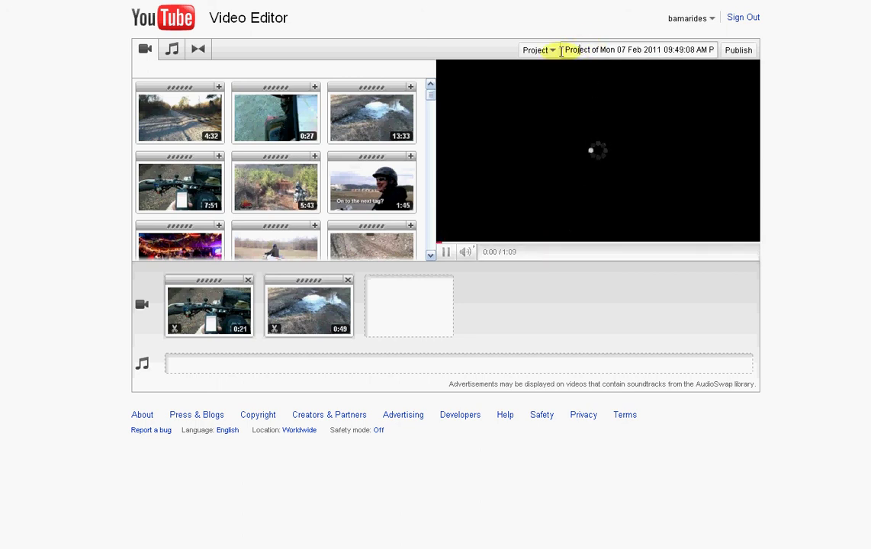
Replace the default dated project title with 'test edit'
drag(564, 49, 754, 45)
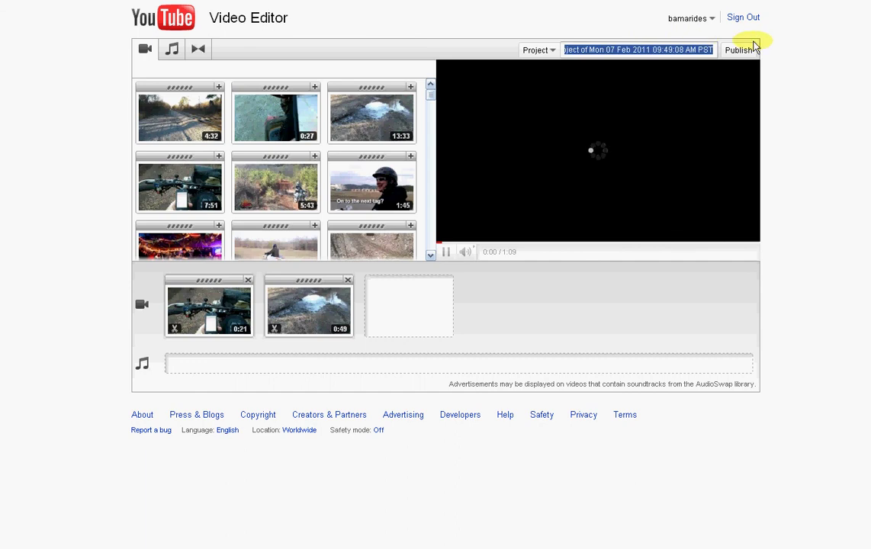
text(test)
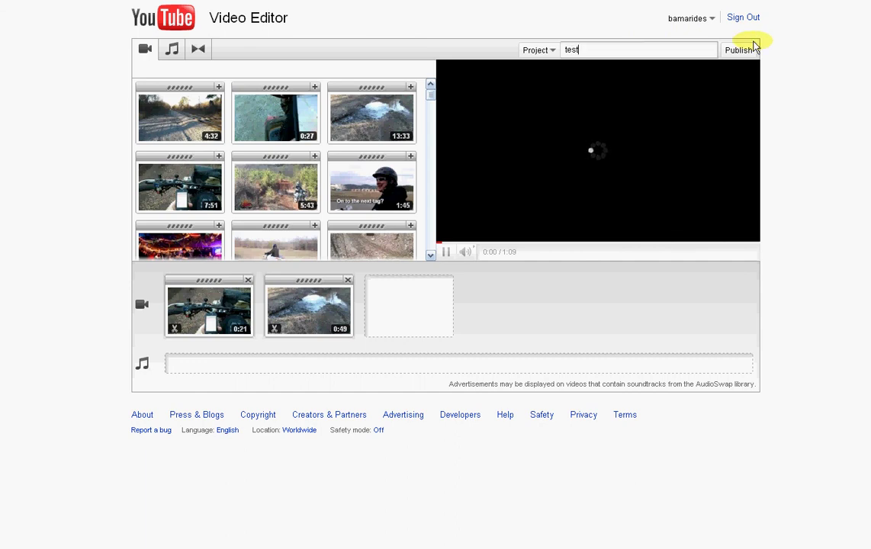
text( edit)
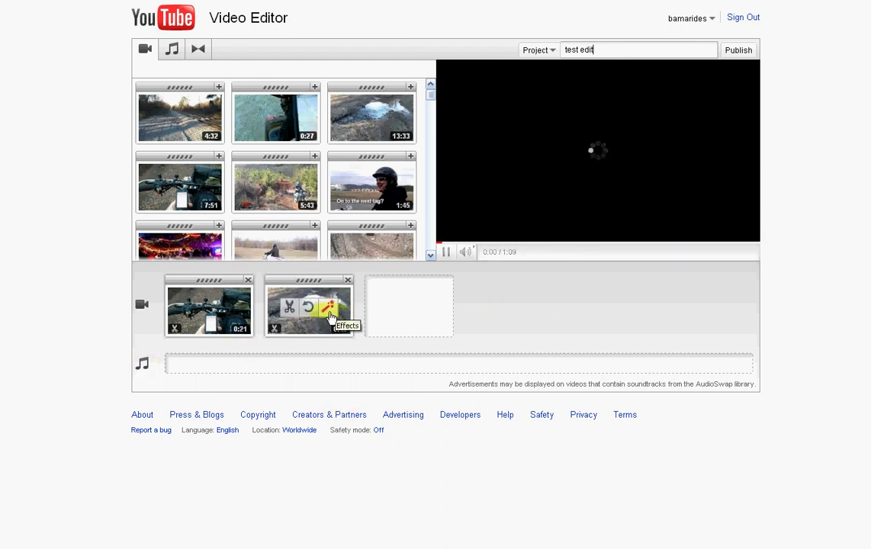
Add a Crossfade transition between the two clips, shortening the project to 1:07
click(197, 50)
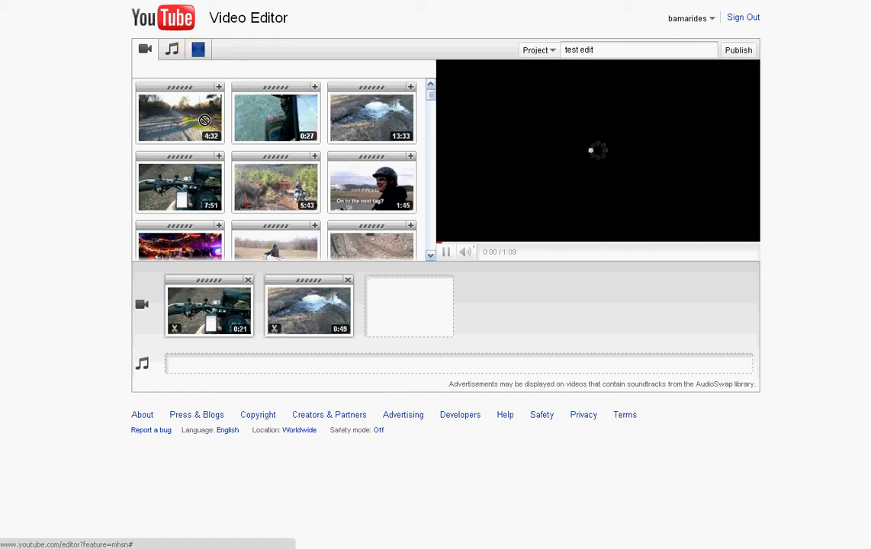
click(198, 49)
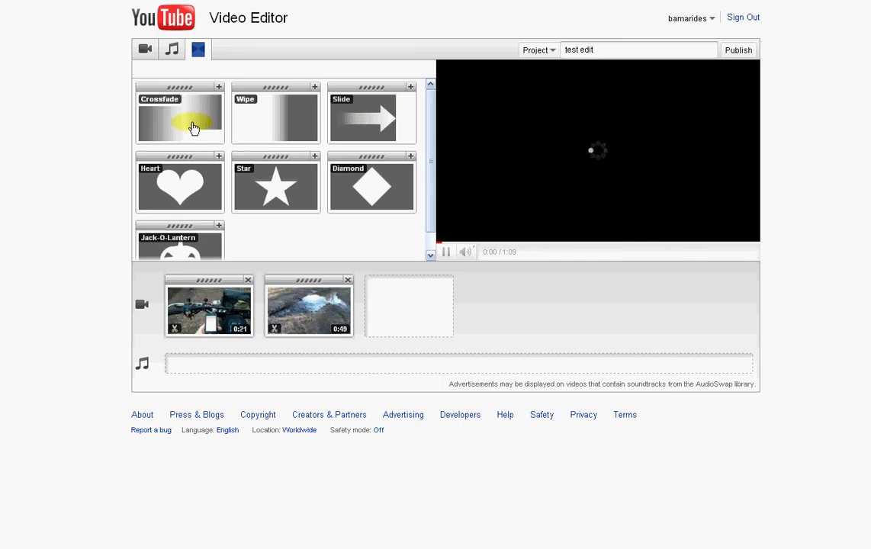
mouse_move(184, 125)
mouse_down()
mouse_move(228, 253)
mouse_move(258, 314)
mouse_up()
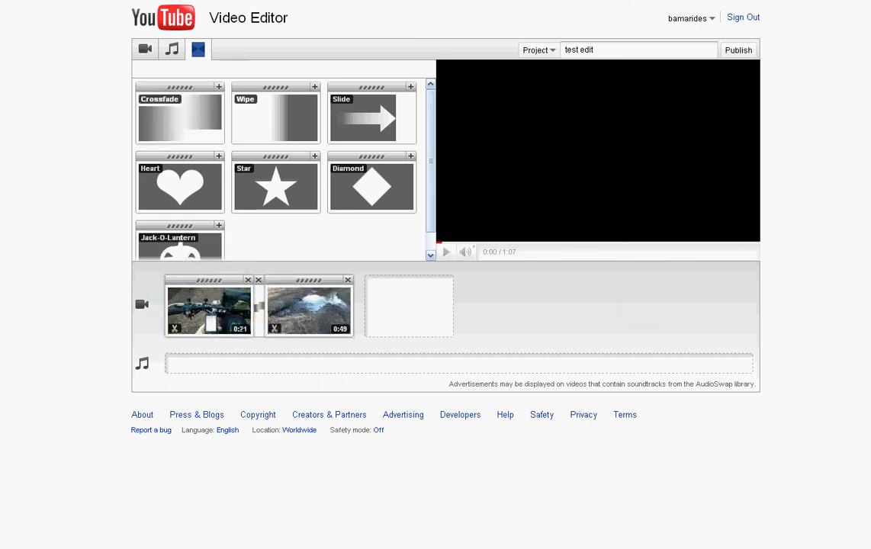
Publish the project as 'test edit', save its info, and set privacy to Public
click(738, 51)
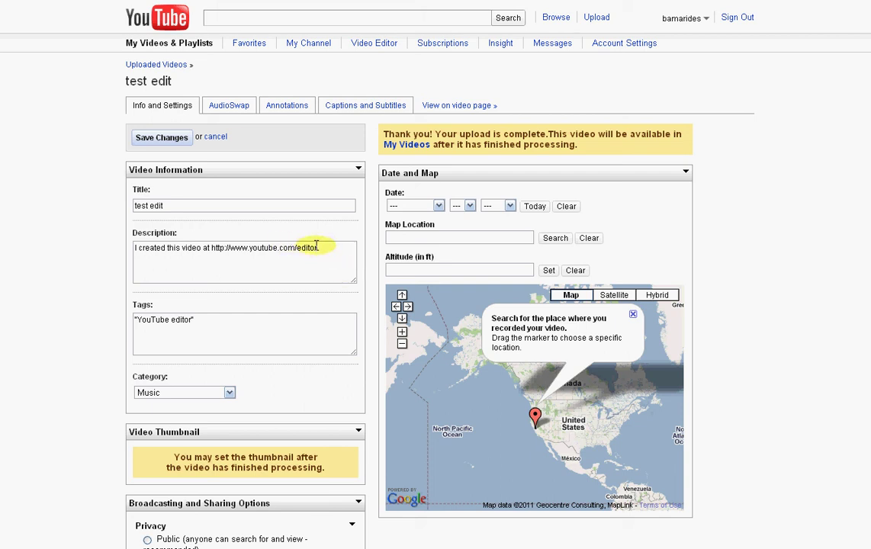
click(166, 140)
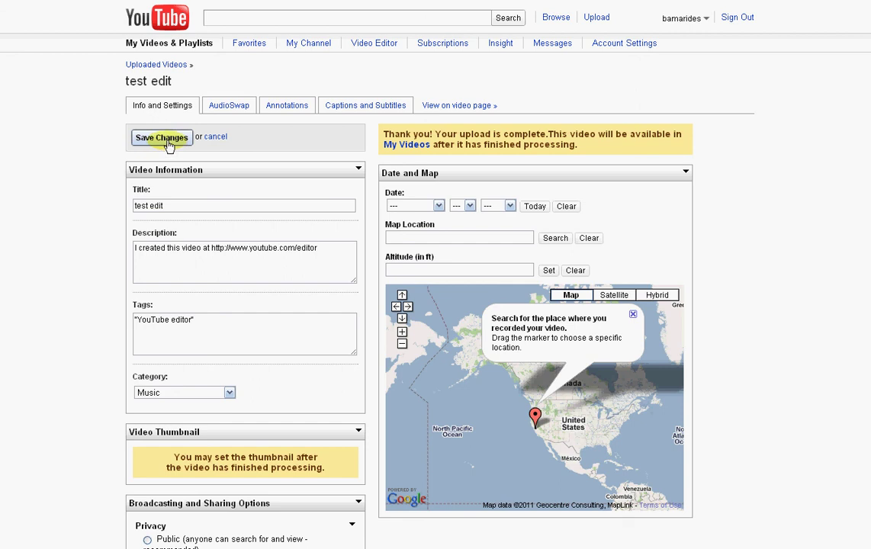
scroll(168, 146, down, 3)
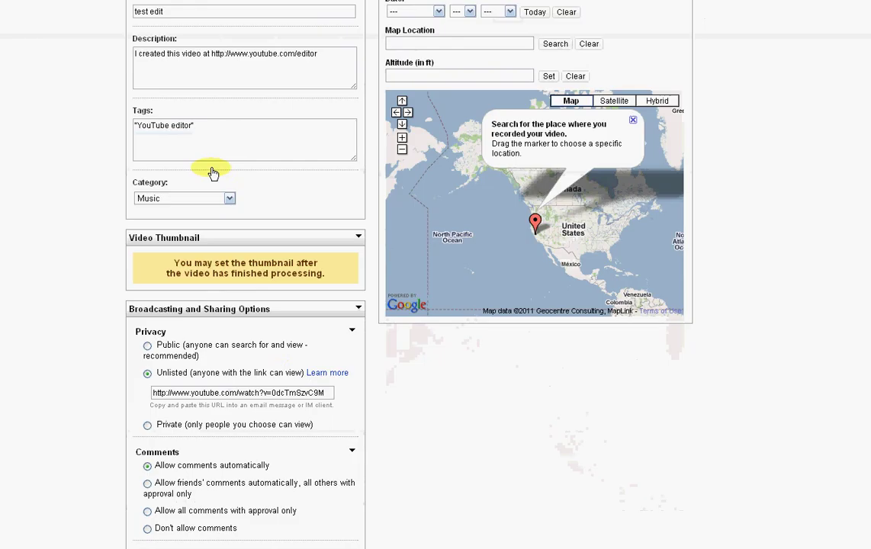
click(147, 348)
scroll(657, 434, up, 2)
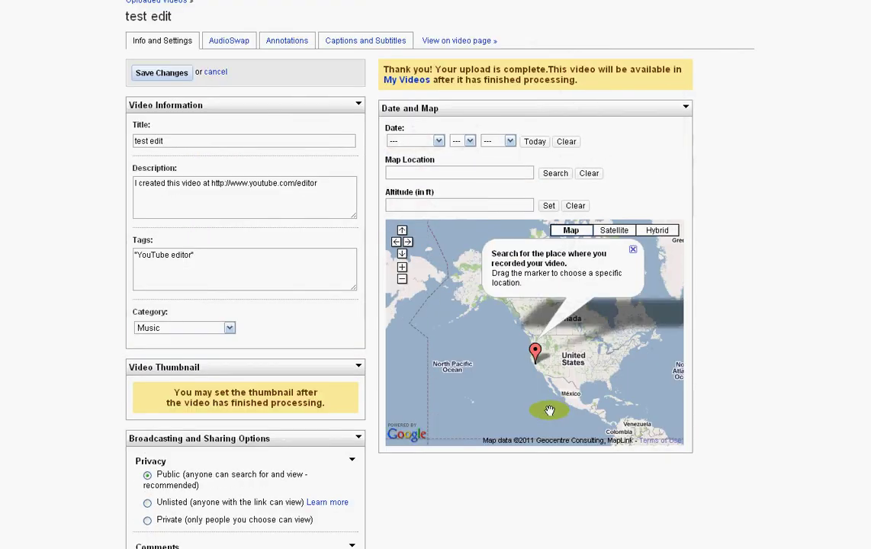